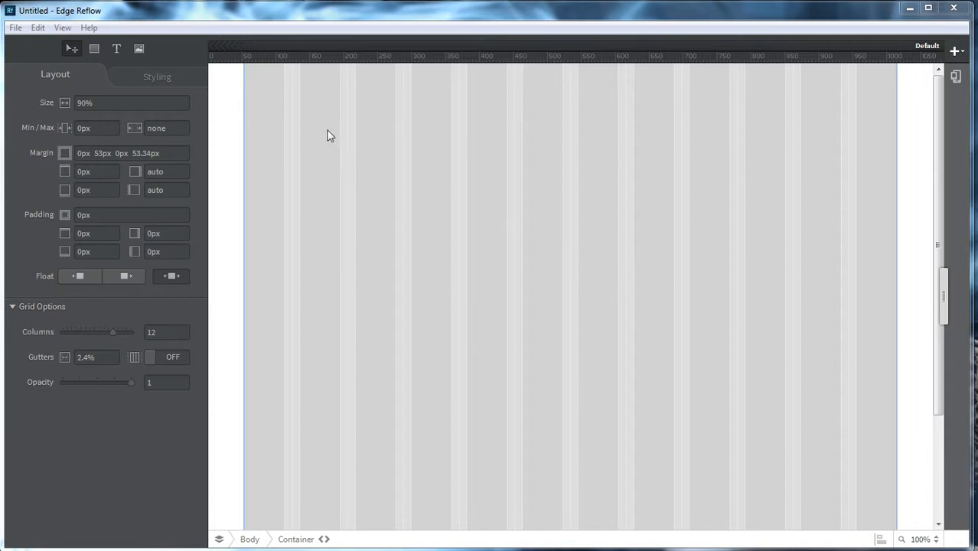
Step: Use Save As to store the empty project as '4' in the Test folder
click(15, 28)
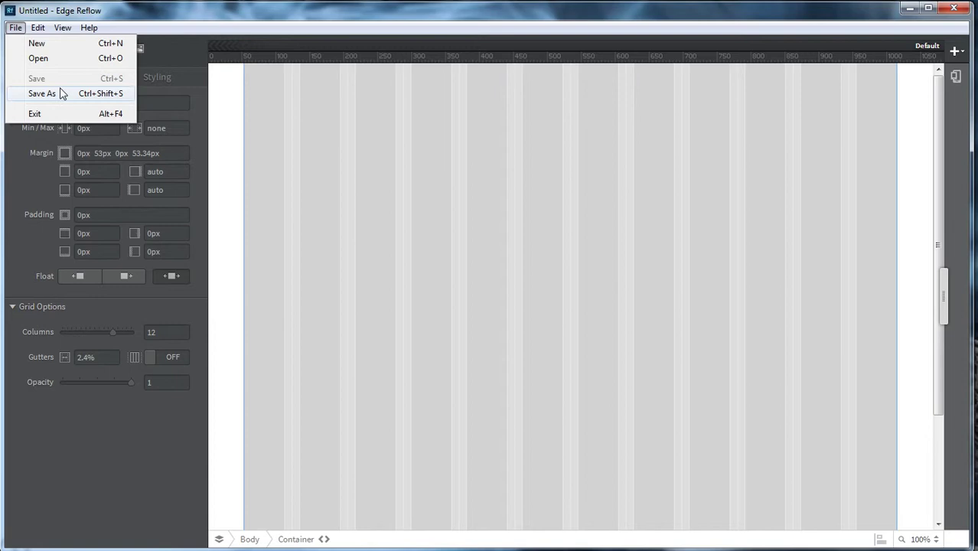
click(61, 100)
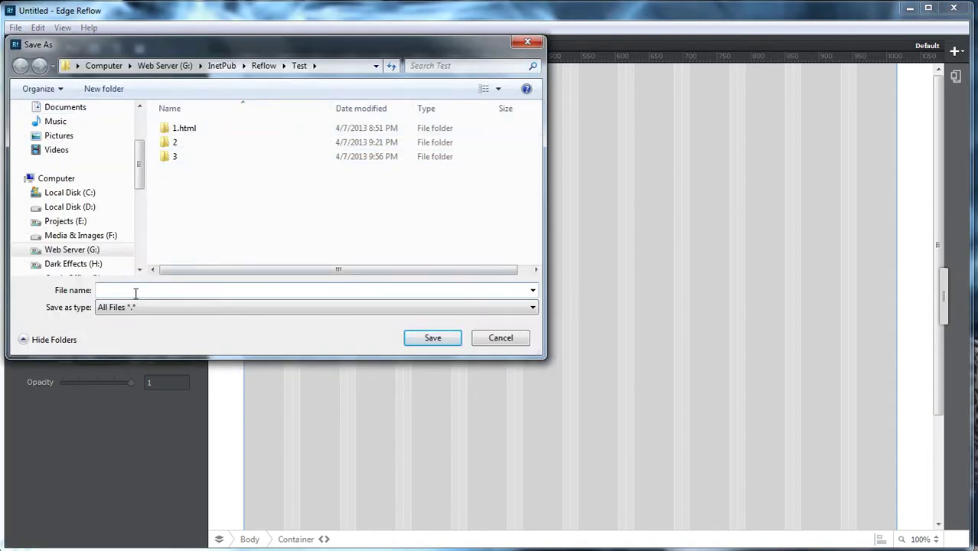
click(432, 338)
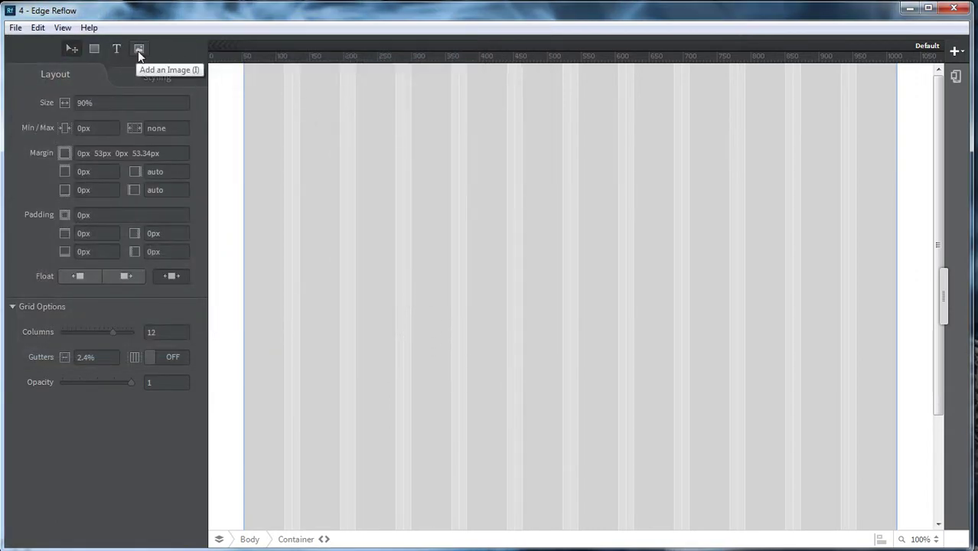
Step: Draw a box at the grid's left with the Box tool and move it lower on the page
click(93, 49)
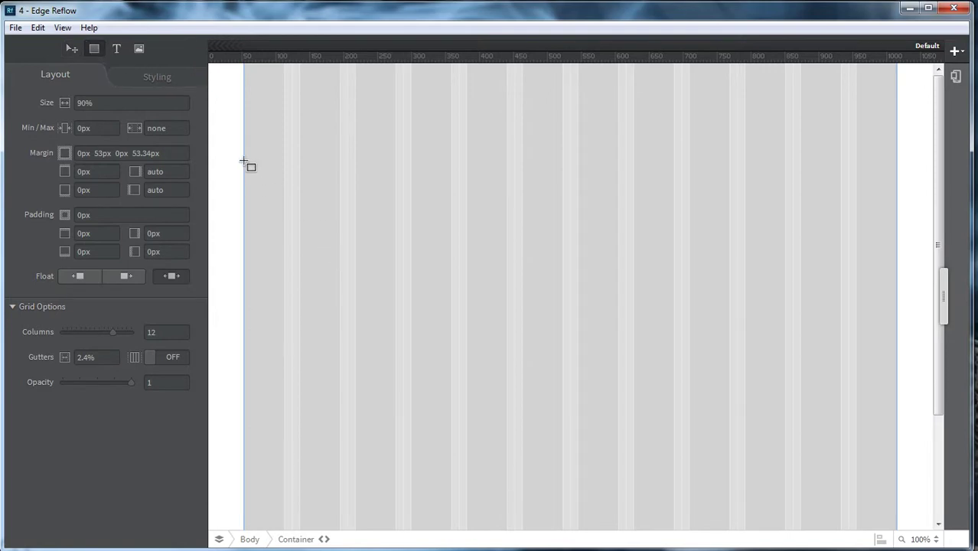
mouse_move(243, 157)
mouse_down()
mouse_move(376, 323)
mouse_move(402, 277)
mouse_move(421, 288)
mouse_move(419, 343)
mouse_move(433, 346)
mouse_up()
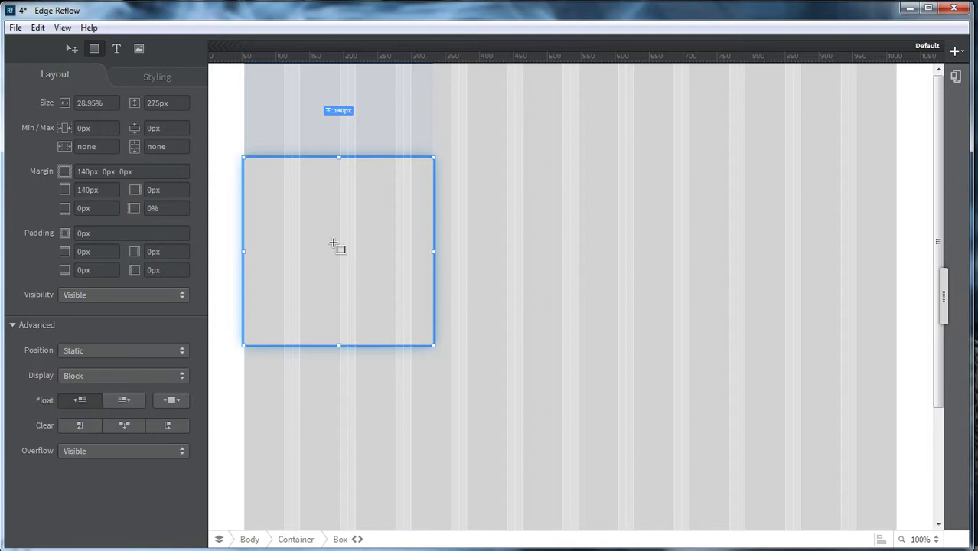
drag(344, 255, 671, 251)
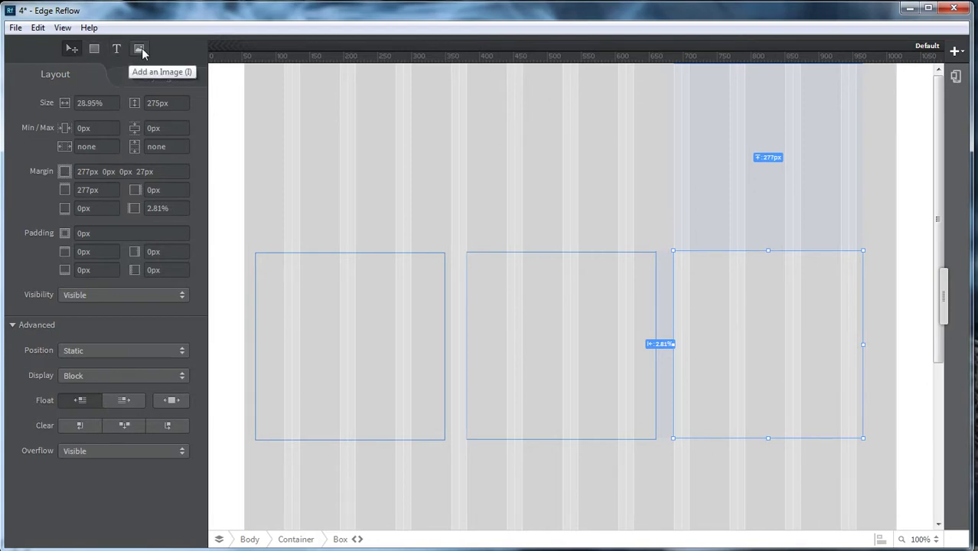
Step: Insert the first photo from F:\My Pictures\kiss into the selected left box, filling its width
click(332, 323)
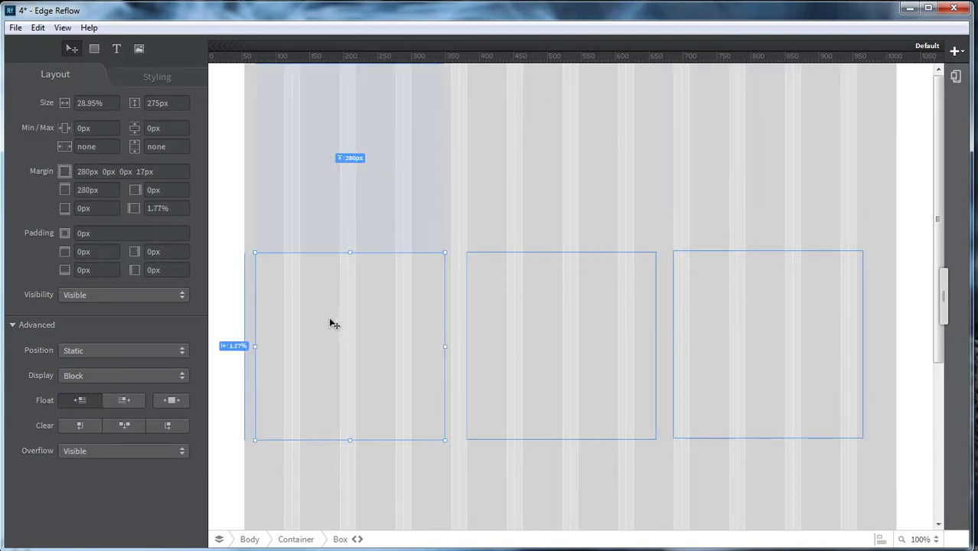
key(i)
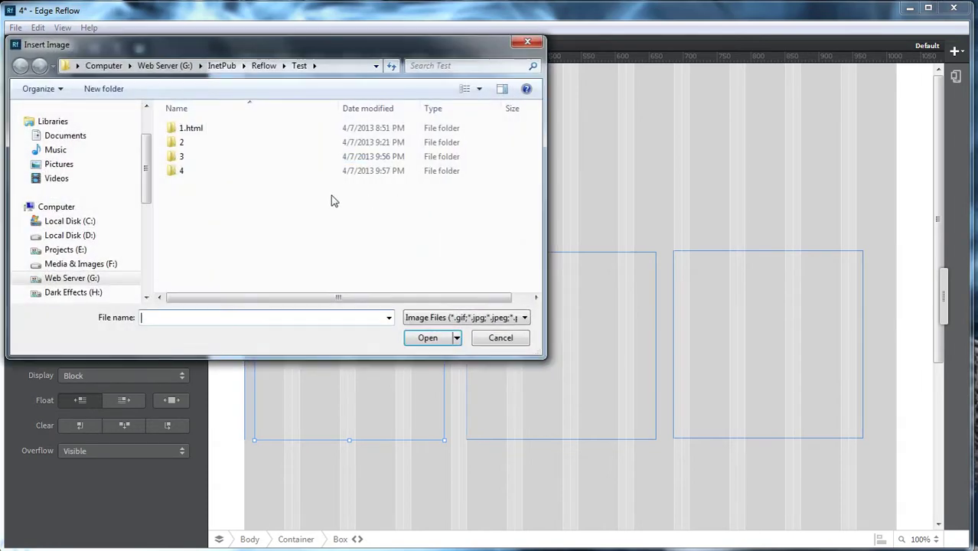
scroll(149, 188, down, 1)
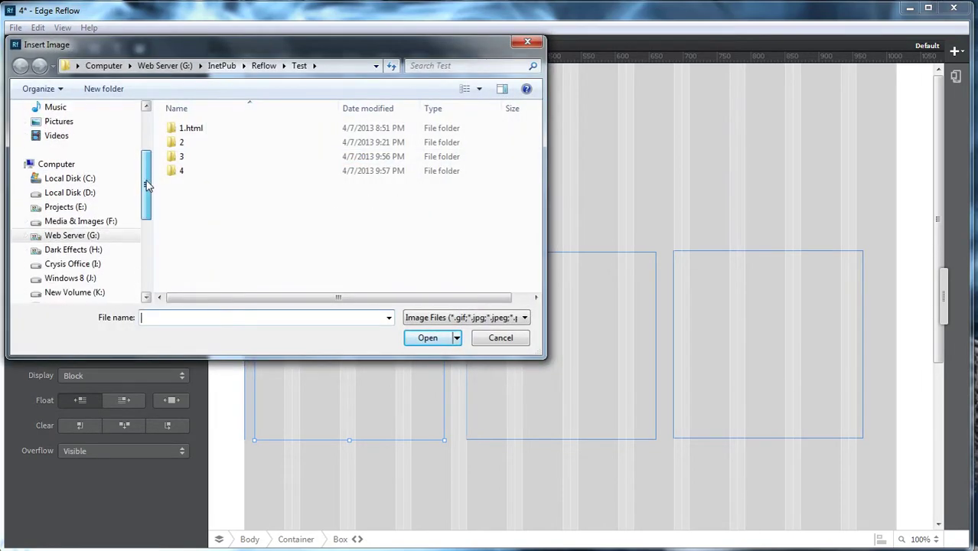
click(80, 222)
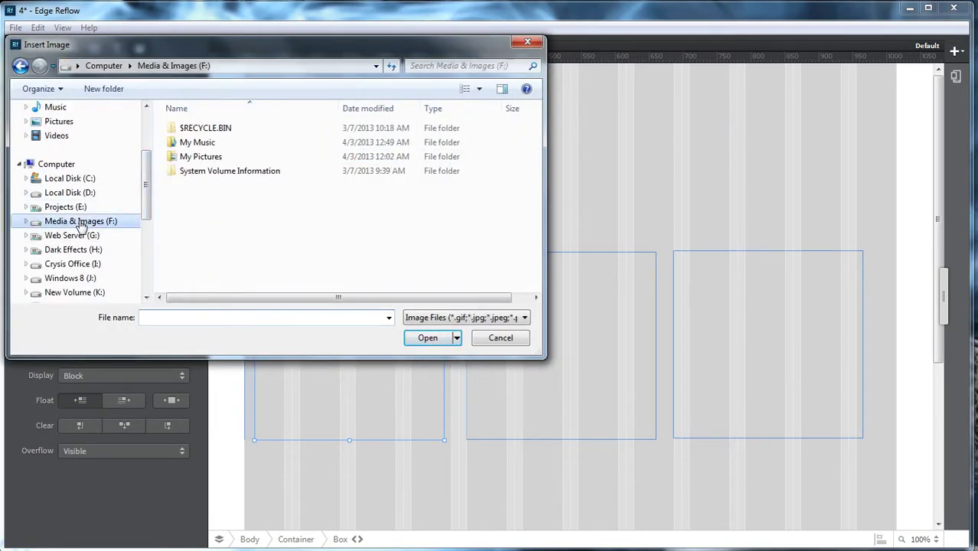
double_click(188, 156)
double_click(186, 157)
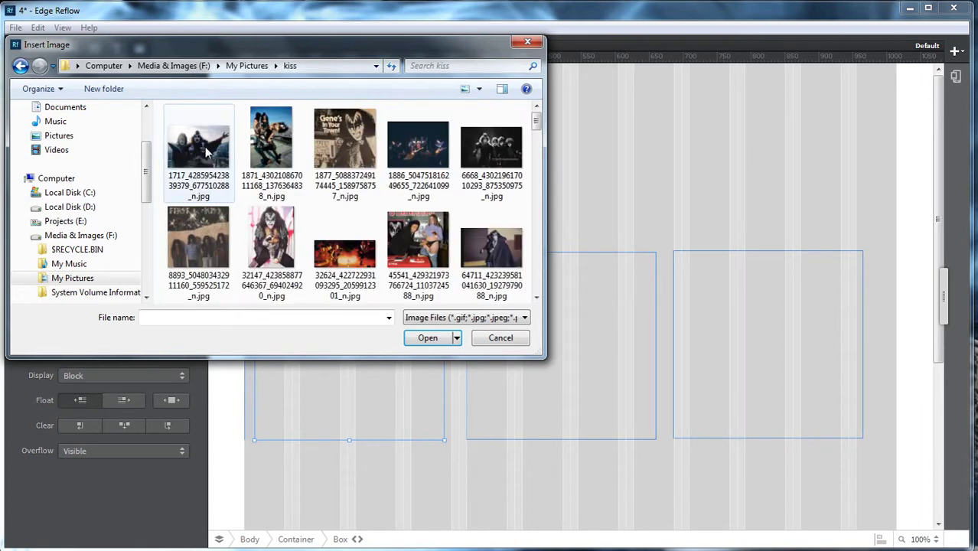
double_click(198, 149)
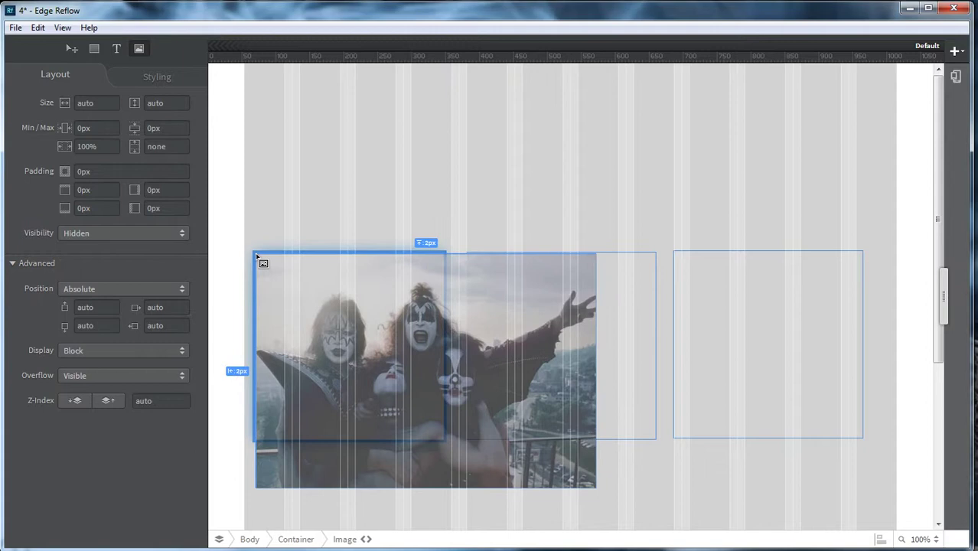
click(257, 257)
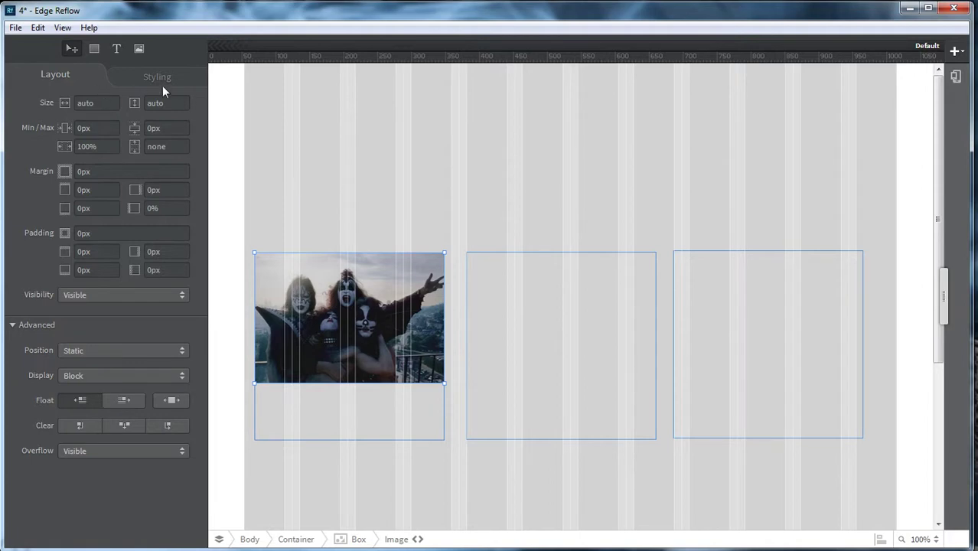
click(15, 29)
click(34, 56)
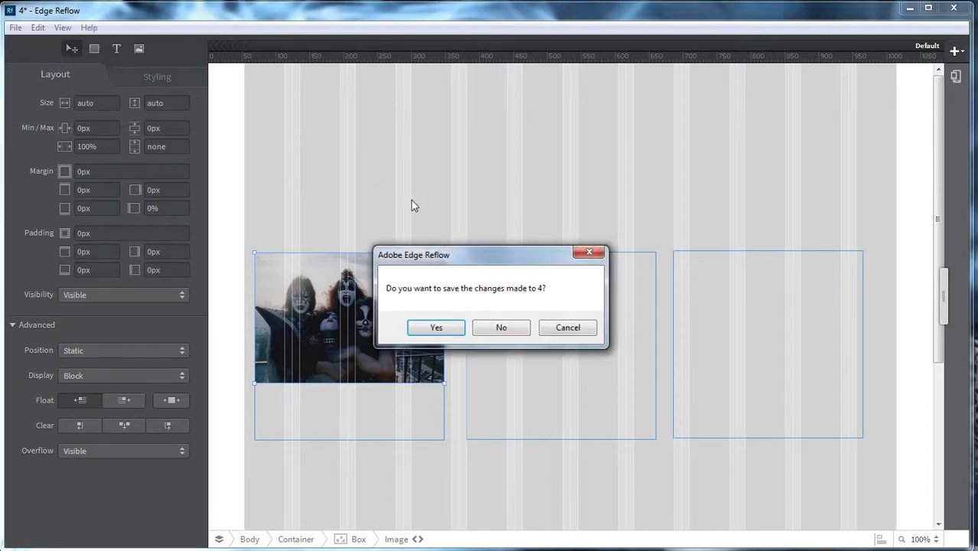
click(437, 328)
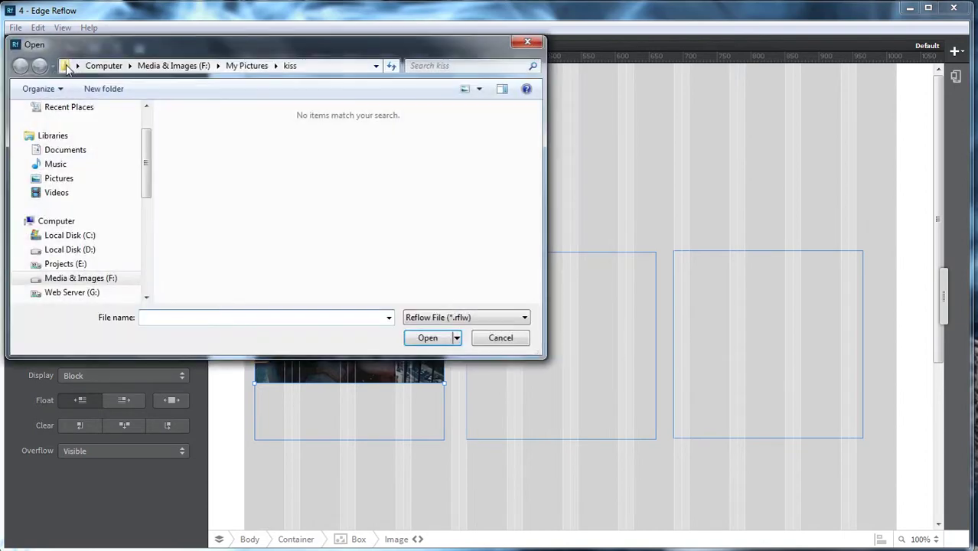
drag(187, 46, 304, 45)
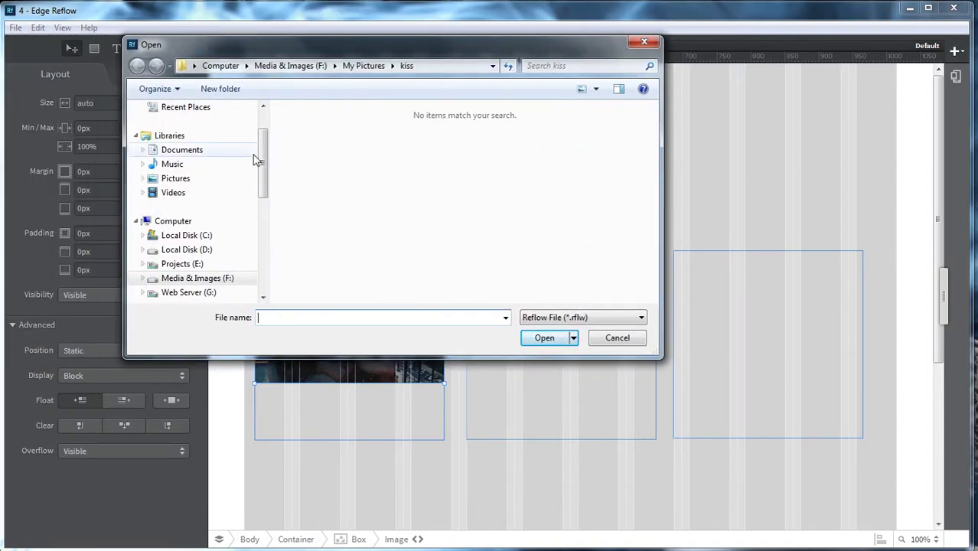
click(188, 292)
double_click(311, 171)
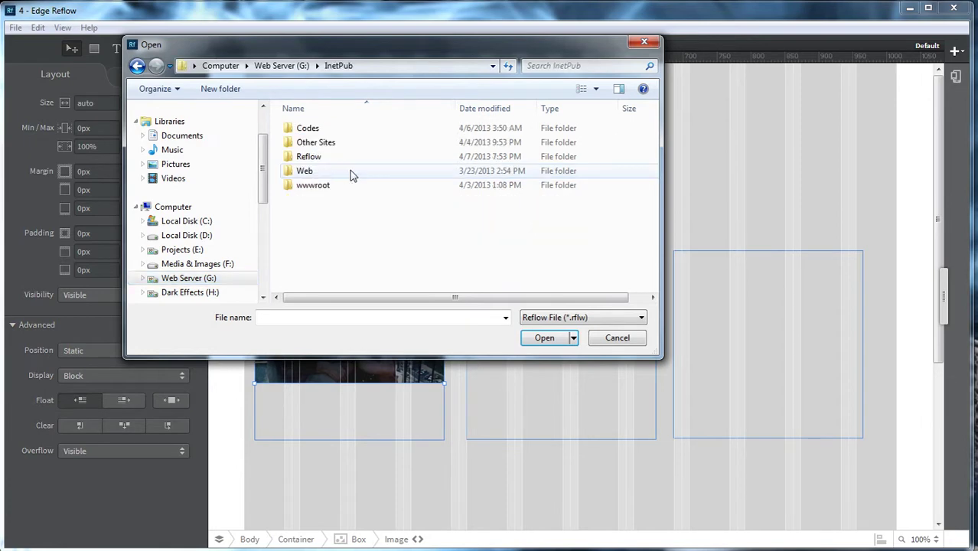
double_click(310, 158)
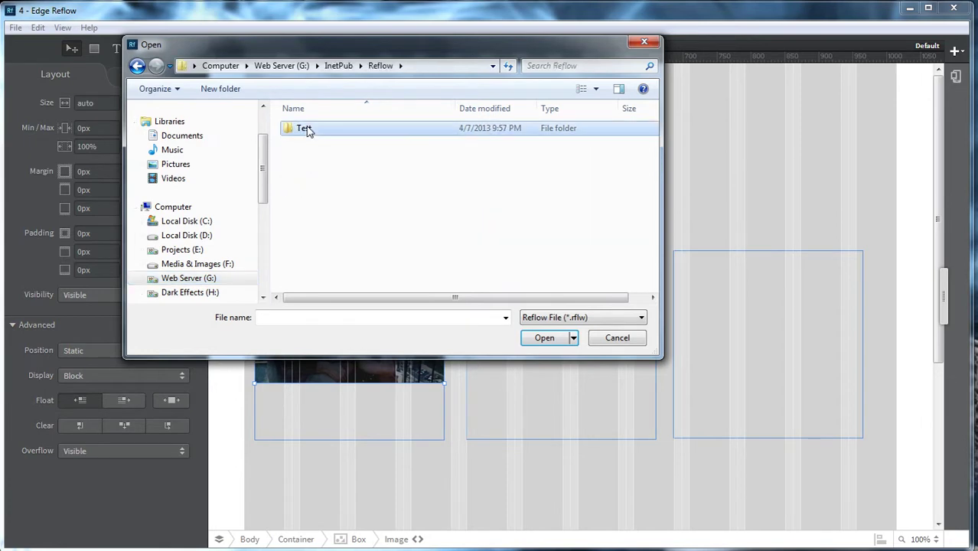
double_click(306, 128)
double_click(302, 171)
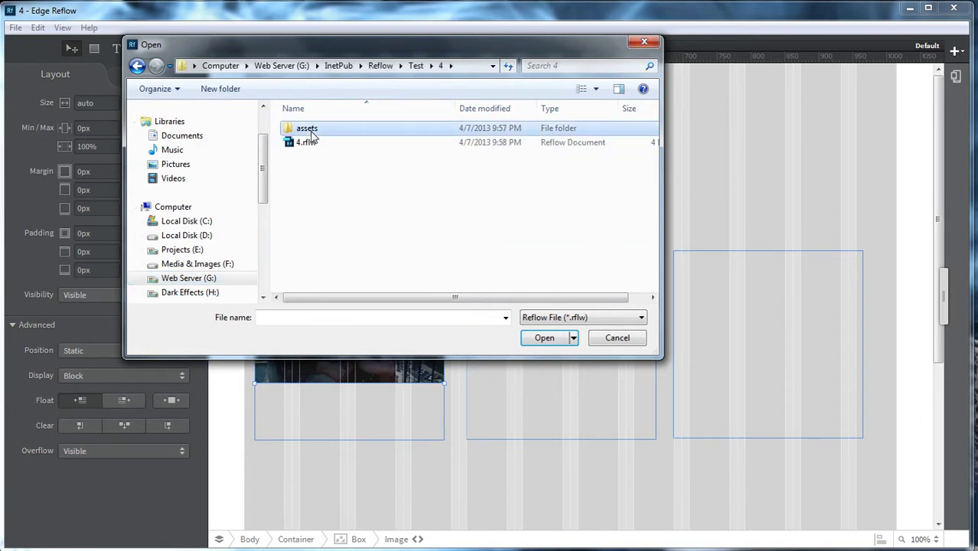
double_click(304, 130)
double_click(310, 131)
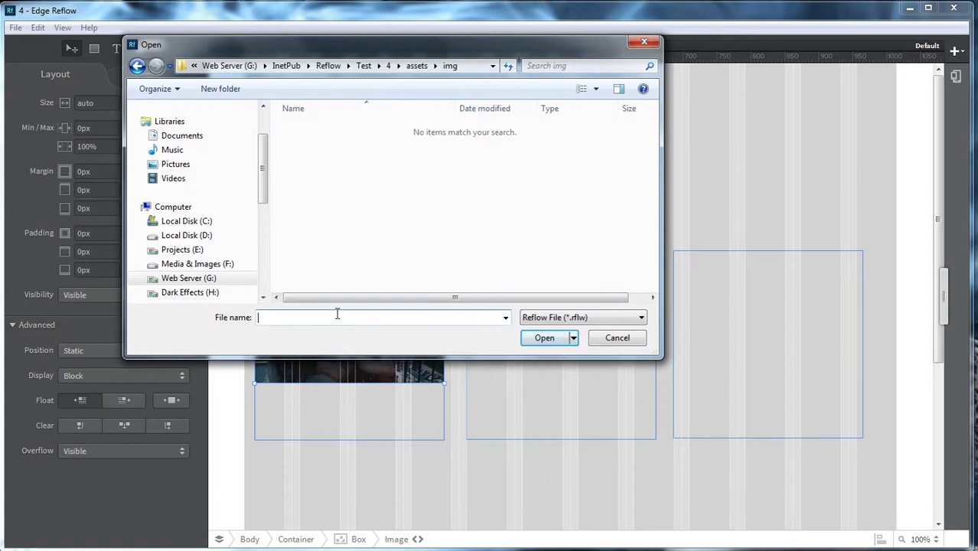
text(*.*)
key(Return)
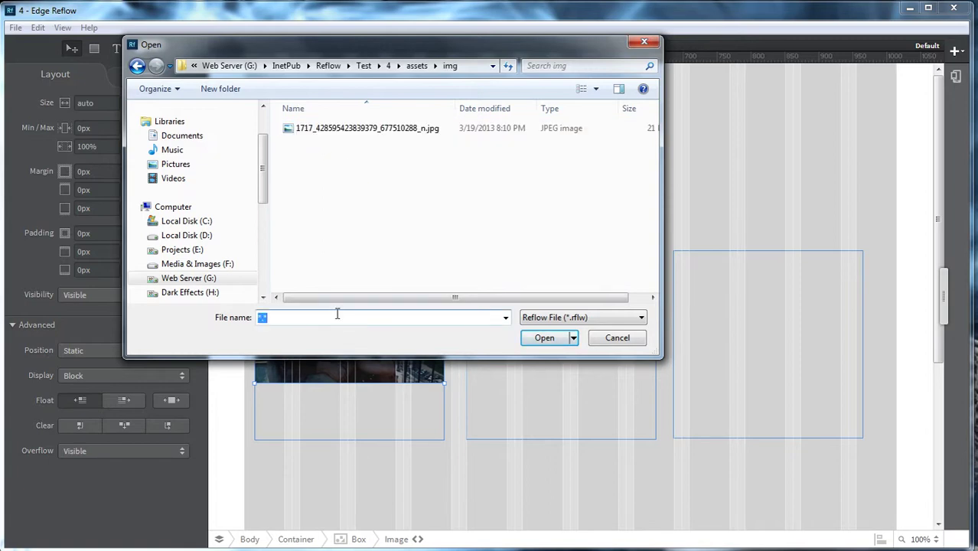
right_click(316, 176)
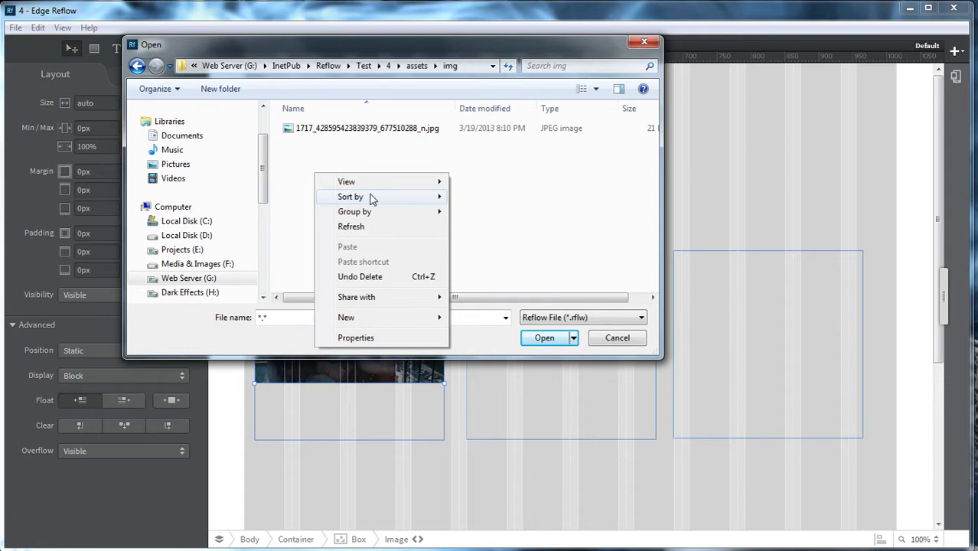
mouse_move(371, 186)
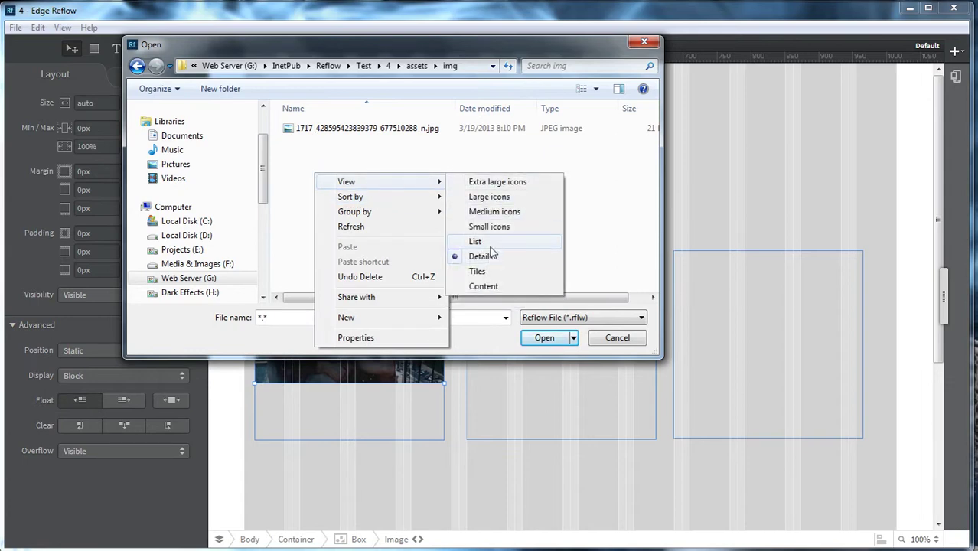
click(512, 195)
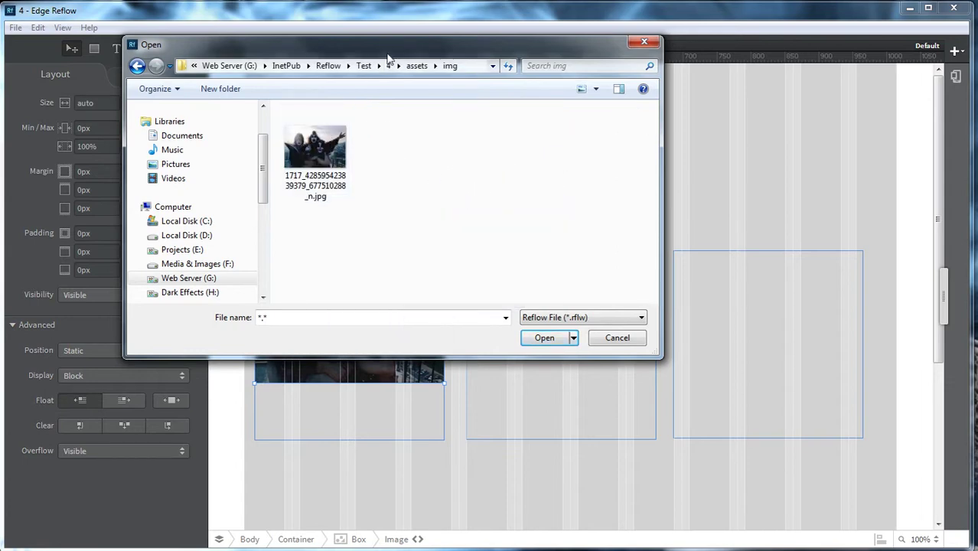
drag(396, 48, 600, 10)
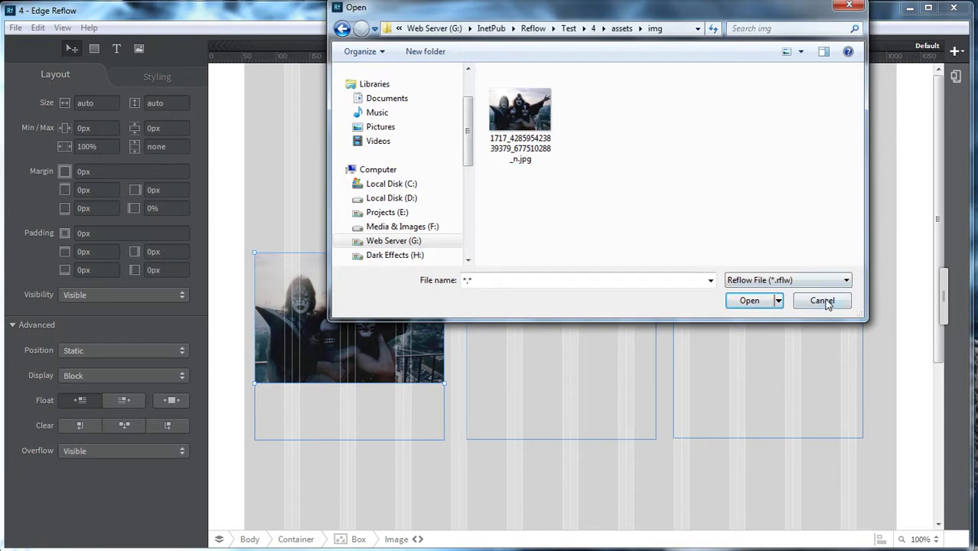
click(823, 301)
click(499, 314)
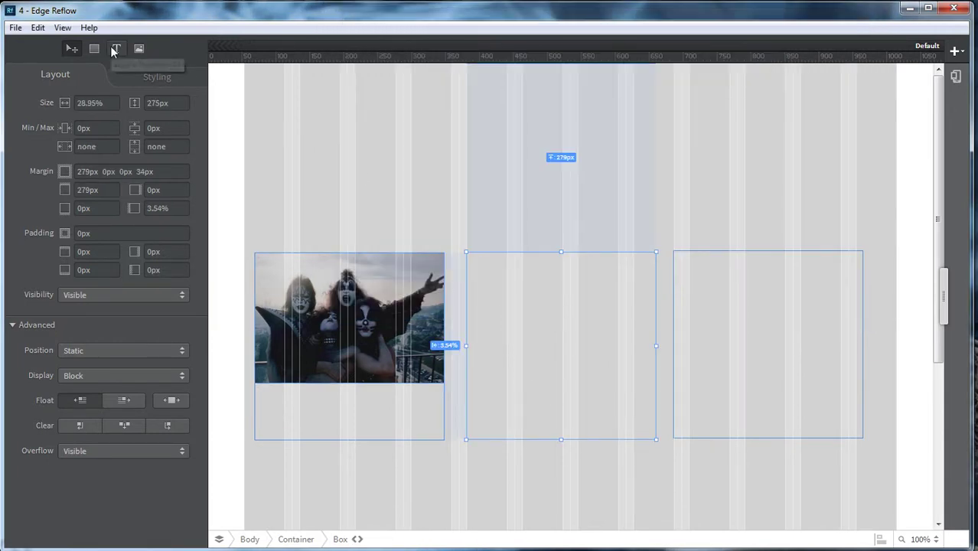
Step: Add the black-and-white KISS group photo to the page with Add Image
click(138, 48)
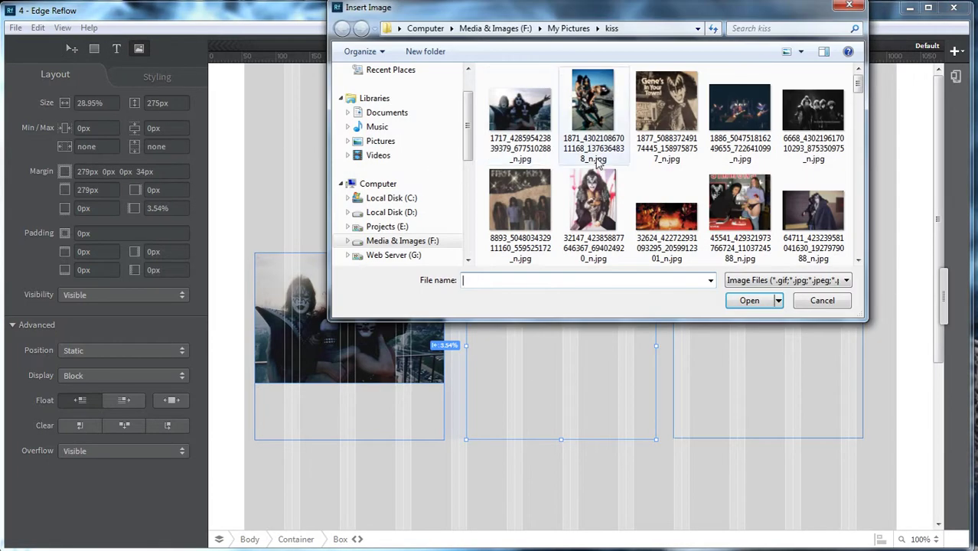
click(813, 111)
click(749, 301)
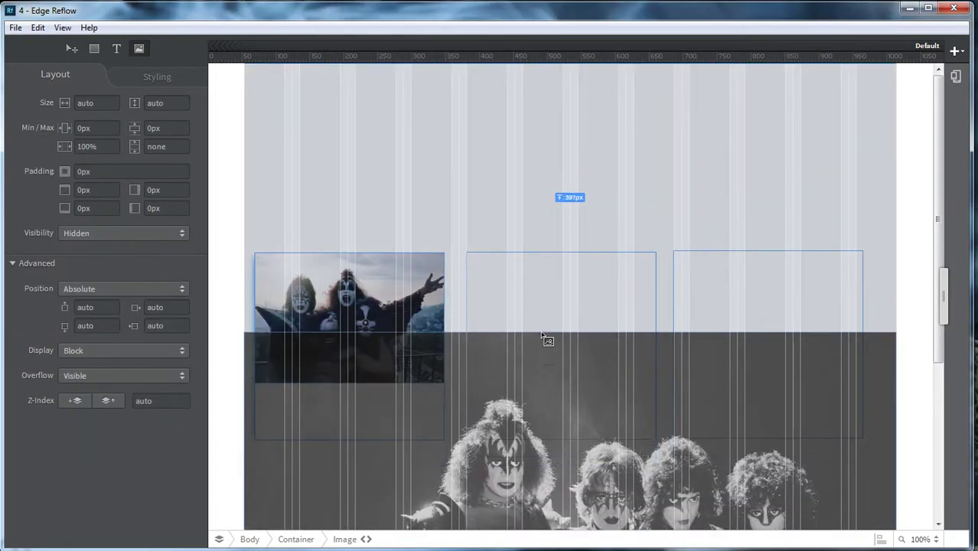
Step: Move the B&W photo into the middle box and shrink it to the box's width
drag(541, 337, 470, 261)
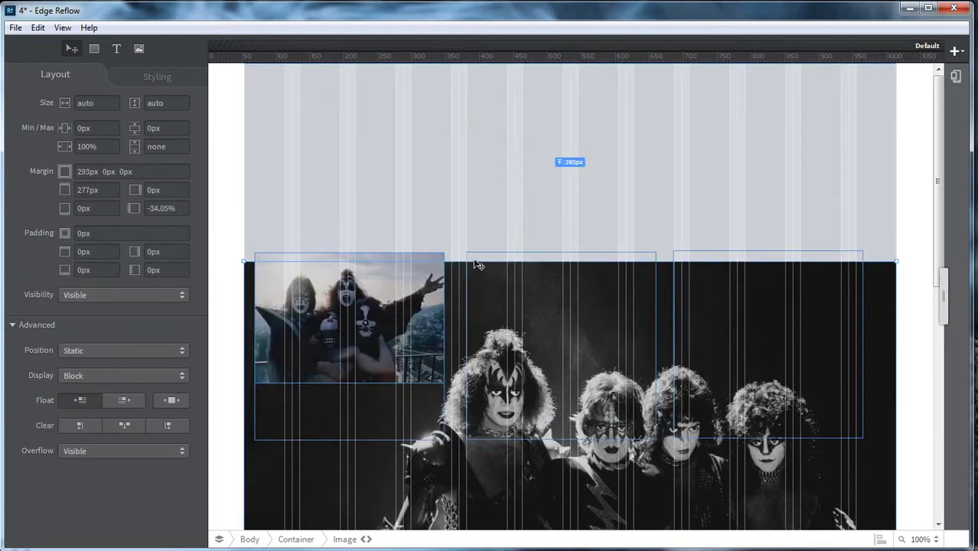
click(476, 265)
click(528, 468)
drag(241, 260, 407, 294)
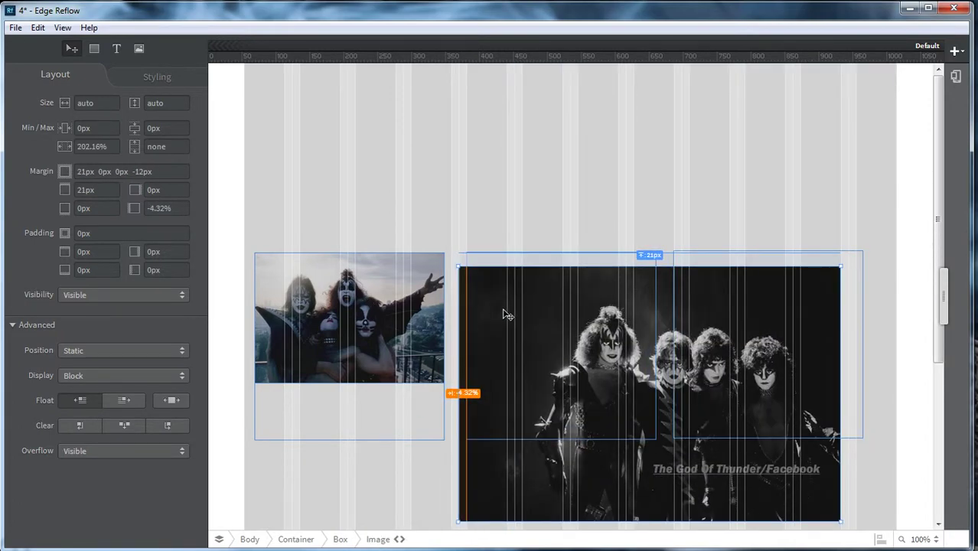
drag(502, 317, 515, 290)
drag(849, 508, 609, 378)
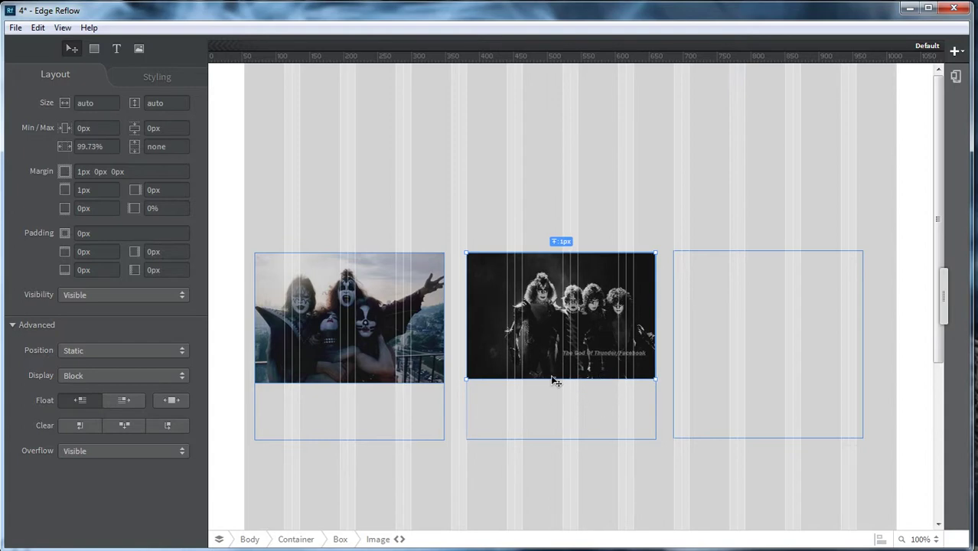
Step: Add the red-background KISS photo to the page with Add Image
click(140, 50)
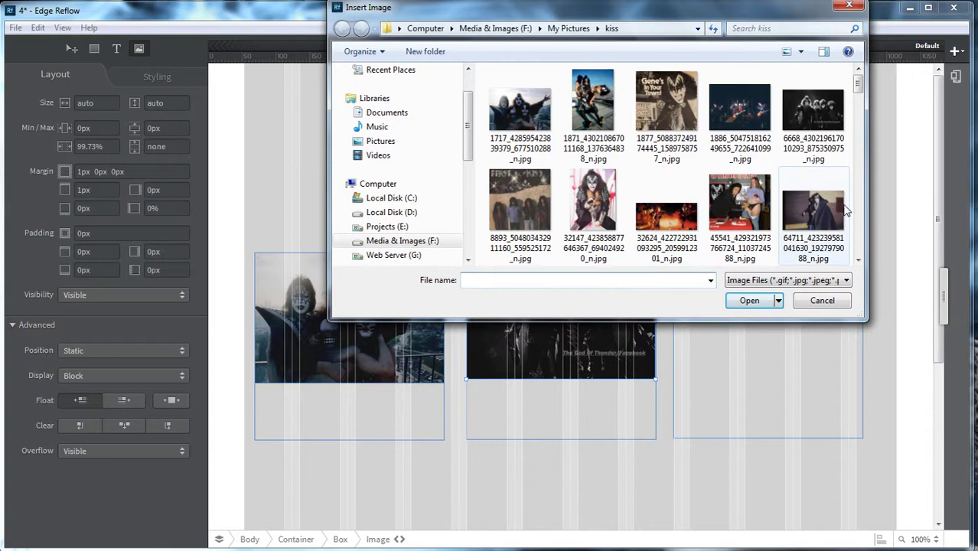
drag(858, 85, 860, 118)
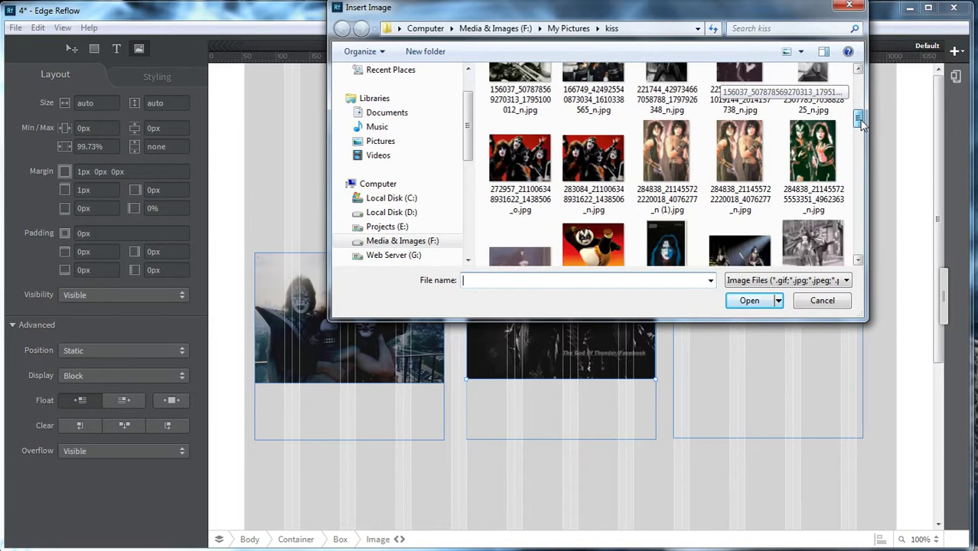
click(587, 161)
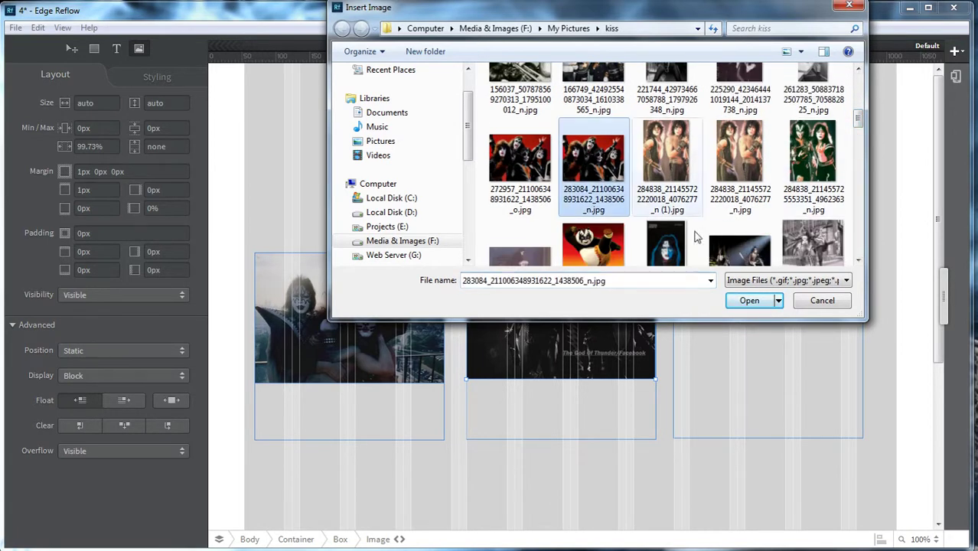
click(749, 301)
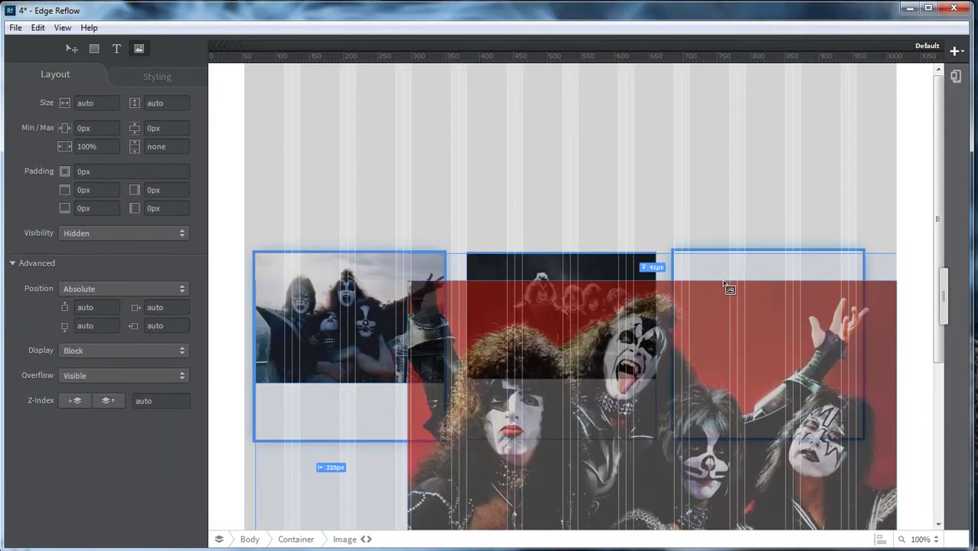
click(727, 286)
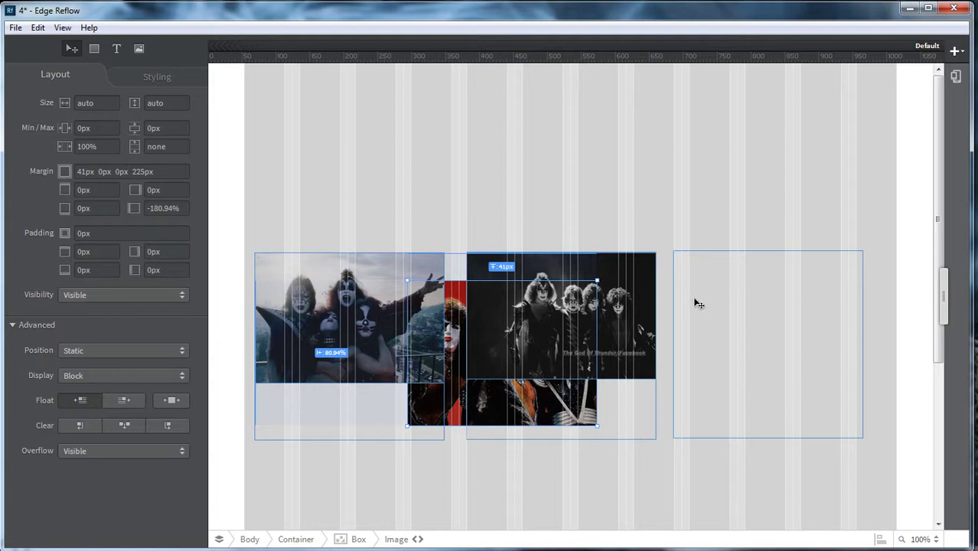
Step: Move the red photo into the third box, then deselect it to the page container
drag(496, 417, 727, 428)
click(456, 426)
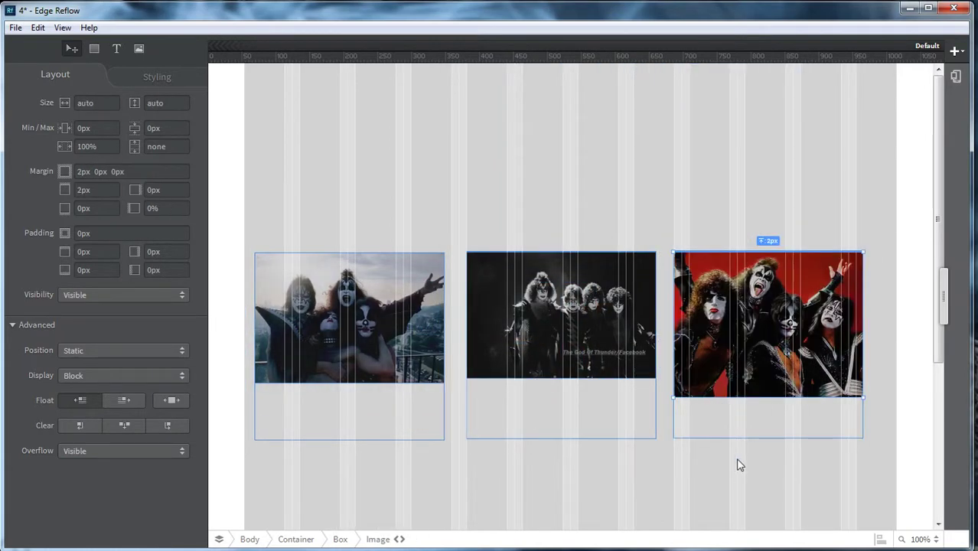
click(753, 475)
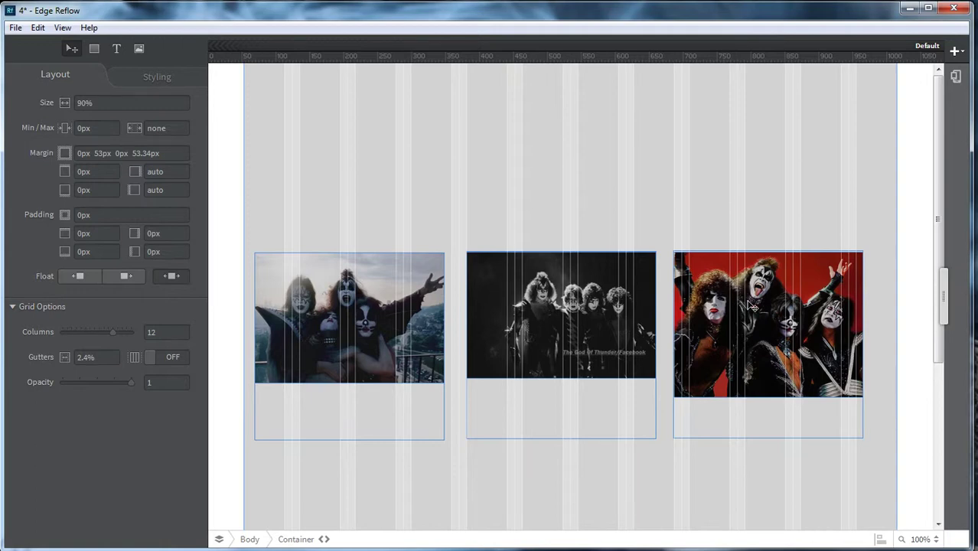
Step: Drag each box's bottom edge up to its photo's bottom, left, middle and right
click(353, 439)
drag(351, 443, 350, 387)
click(535, 422)
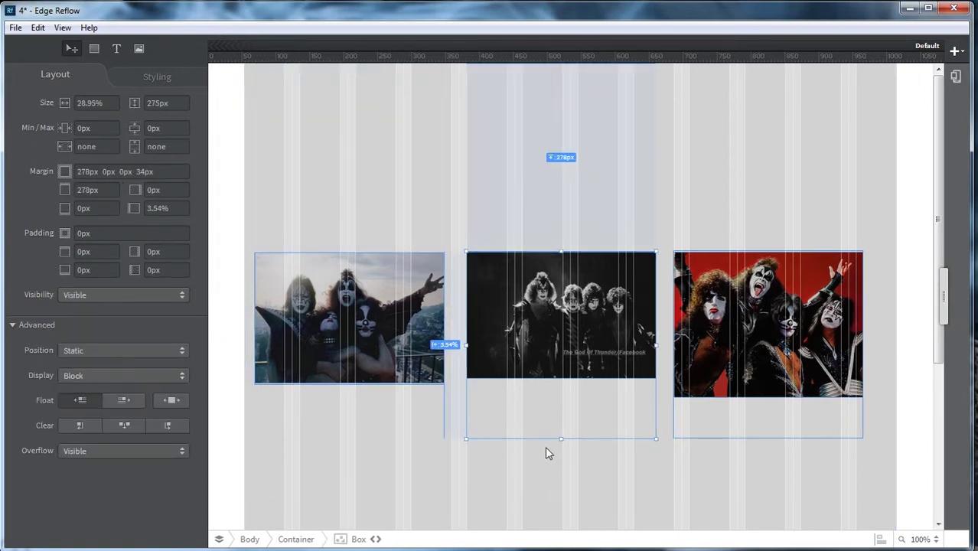
drag(562, 438, 561, 377)
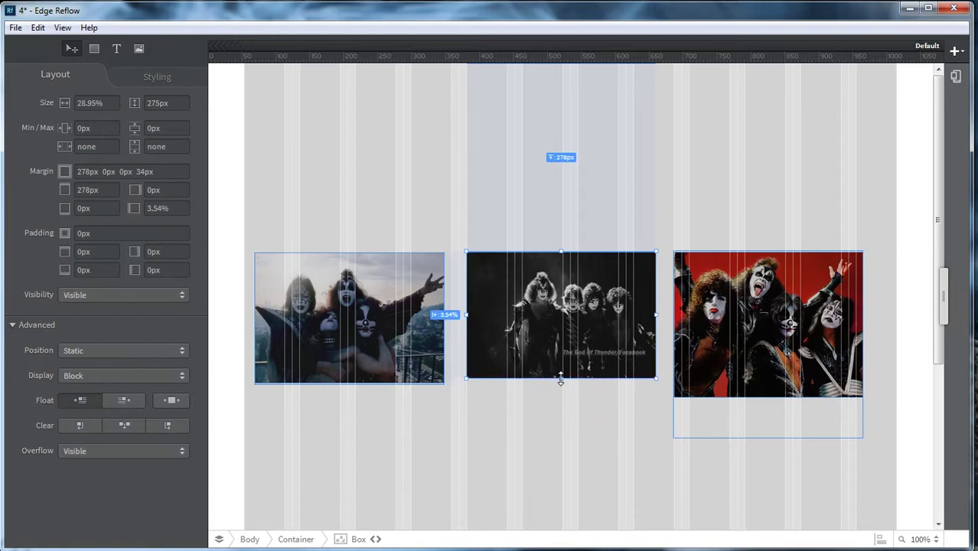
click(755, 428)
drag(765, 436, 763, 397)
Step: Check the middle photo's fit, then leave the page container selected
click(574, 358)
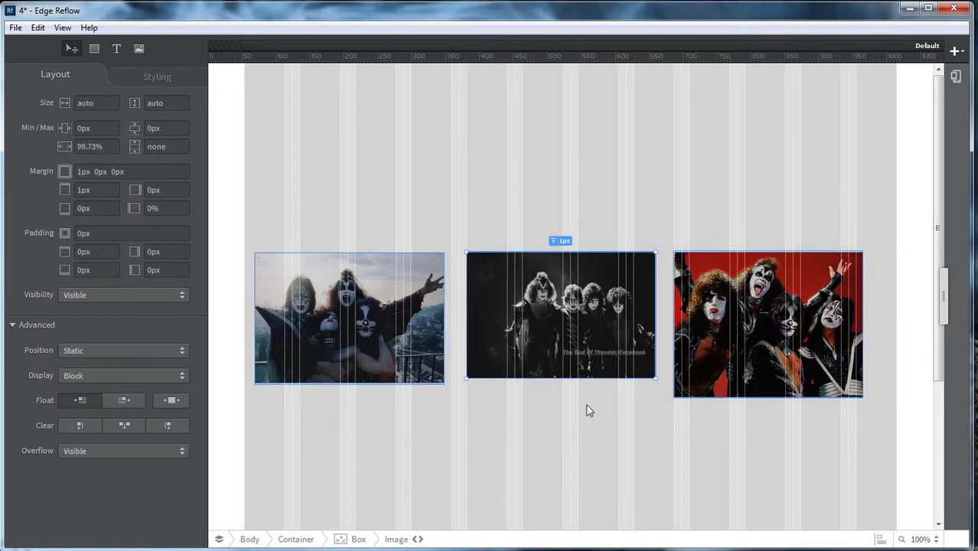
click(568, 385)
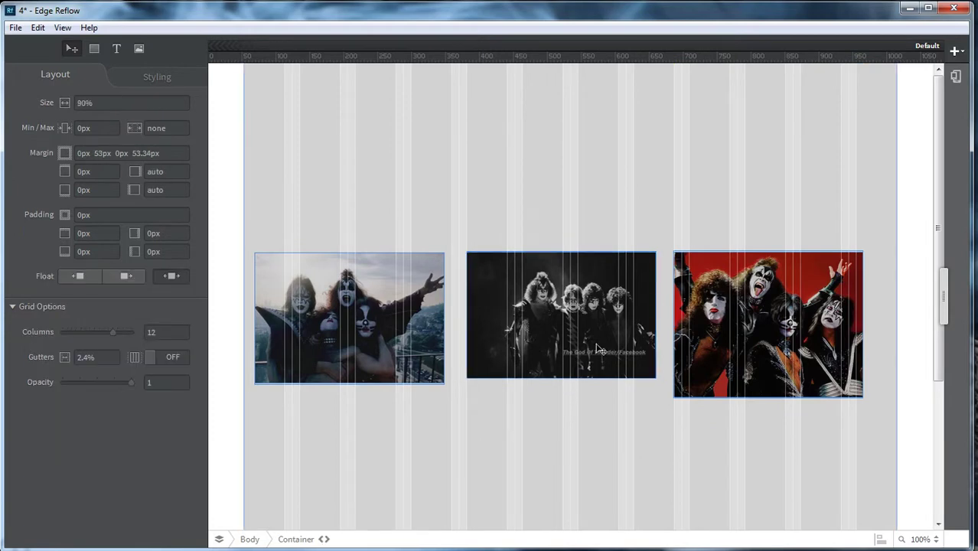
click(533, 258)
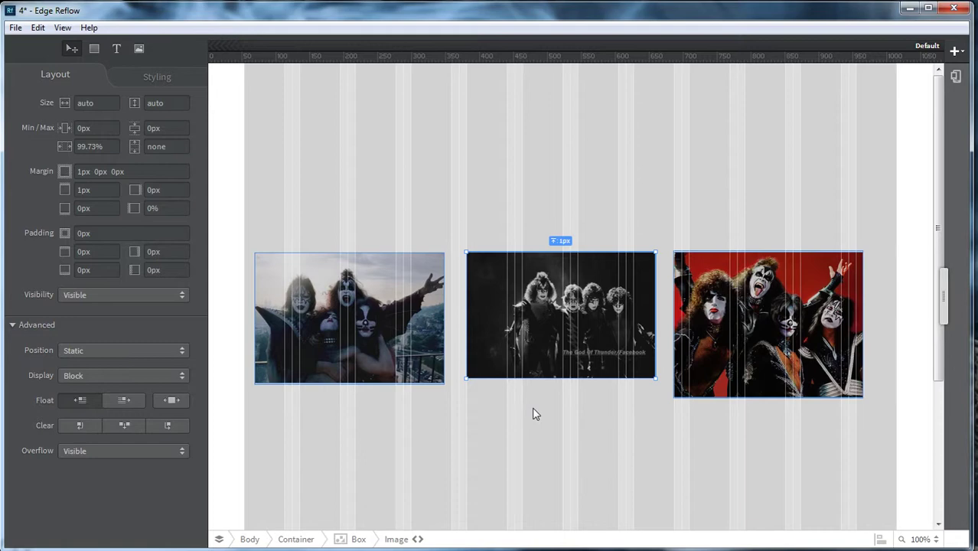
click(535, 428)
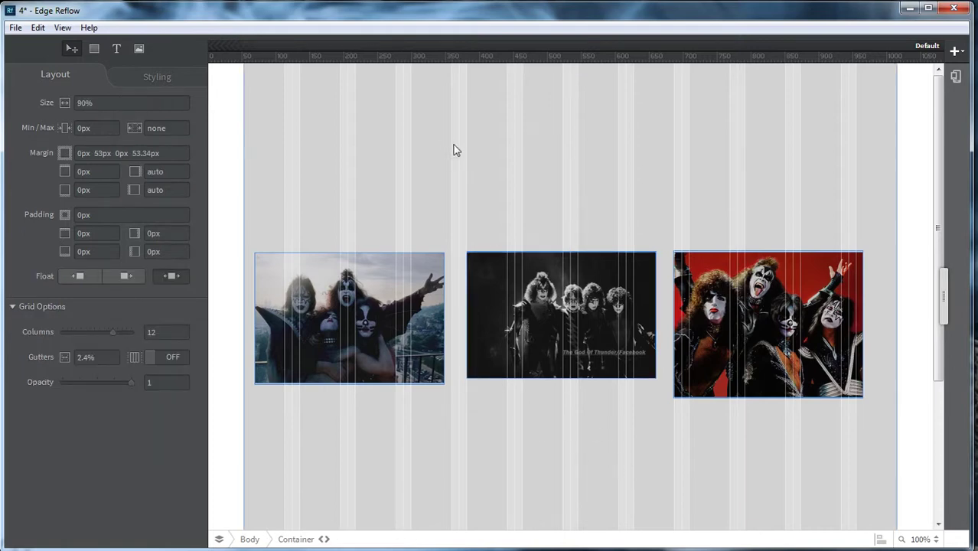